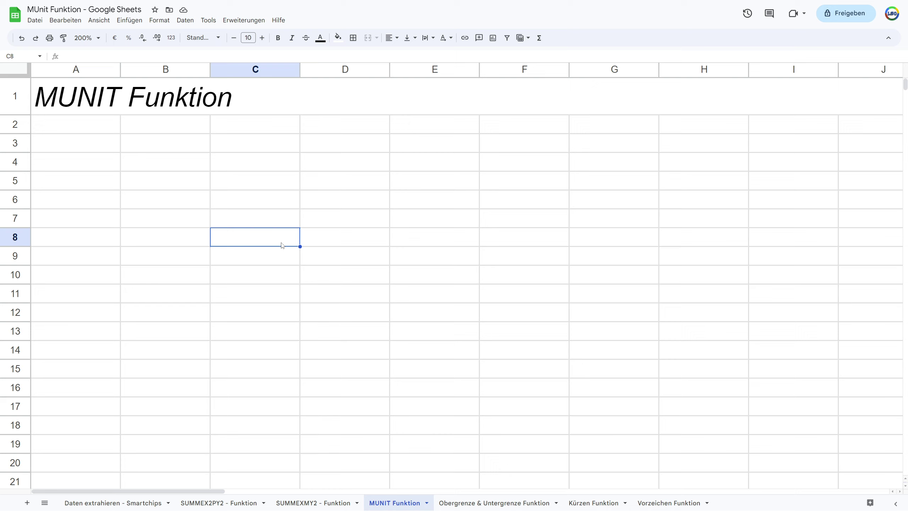
# - Enter =MUNIT(5) in cell B3 to produce a 5×5 identity matrix
pyautogui.click(150, 146)
pyautogui.write('=')
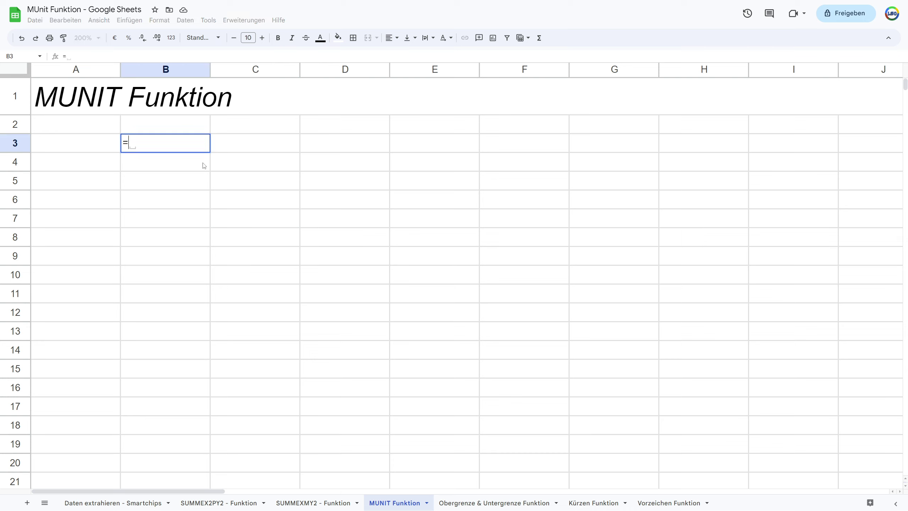
pyautogui.write('MUNI')
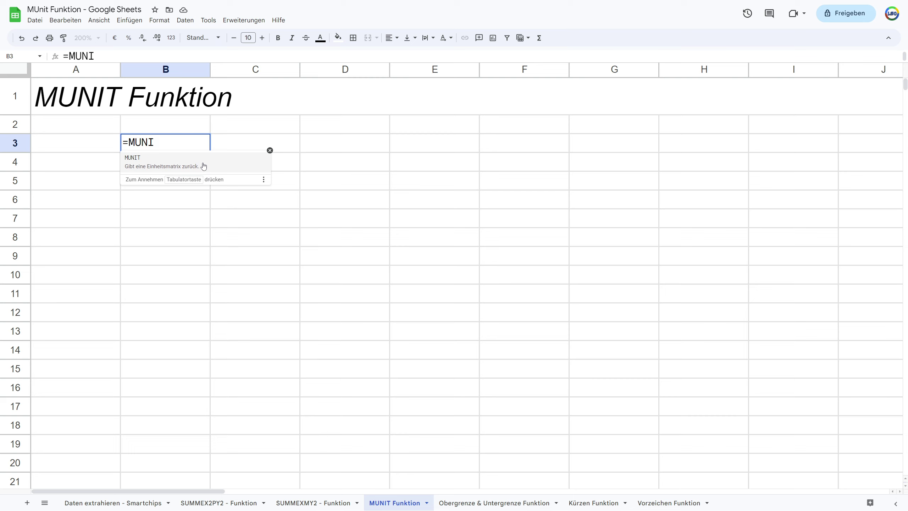
pyautogui.write('T')
pyautogui.write('(')
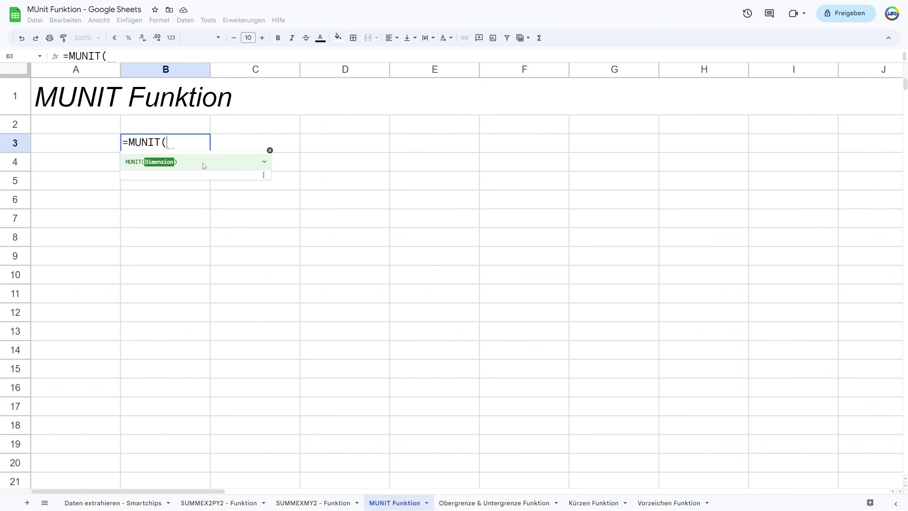
pyautogui.write('5')
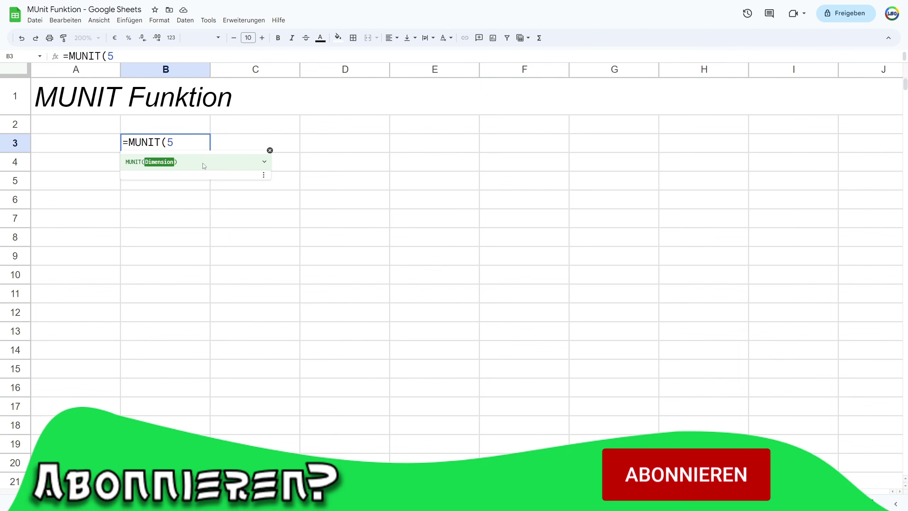
pyautogui.write(')')
pyautogui.press('Return')
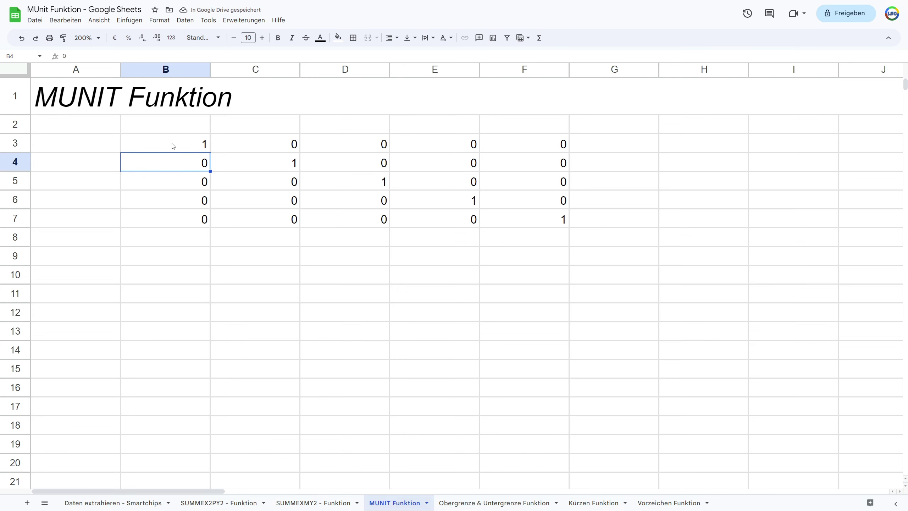
# - Clear the existing 5×5 matrix values from B3:F7
pyautogui.moveTo(173, 146); pyautogui.dragTo(509, 227)
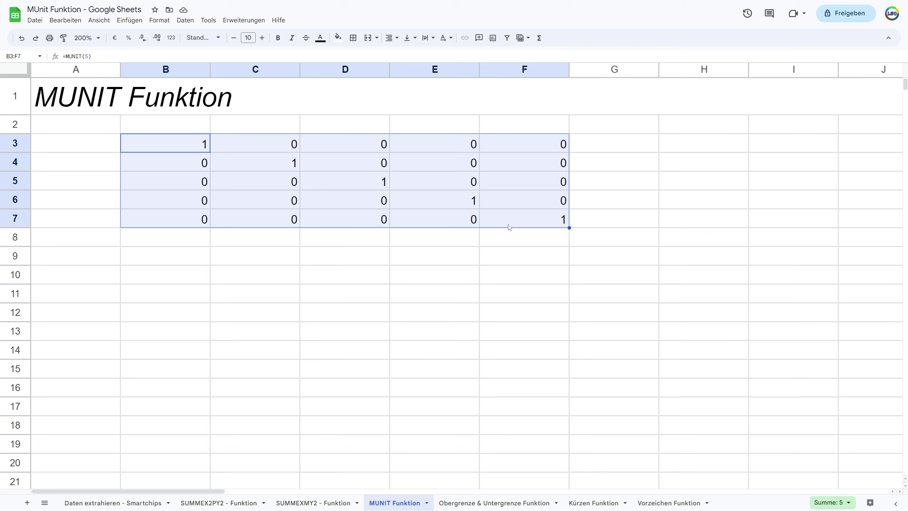
pyautogui.click(473, 244)
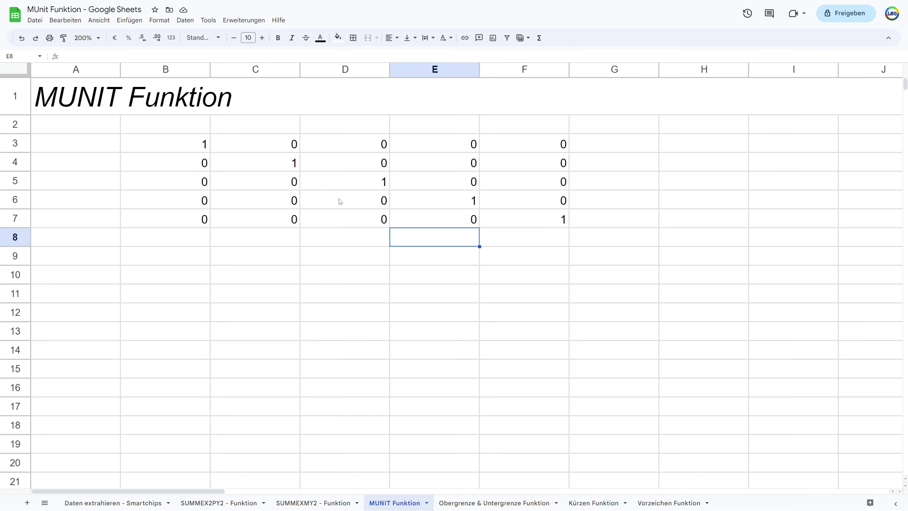
pyautogui.moveTo(178, 145); pyautogui.dragTo(522, 222)
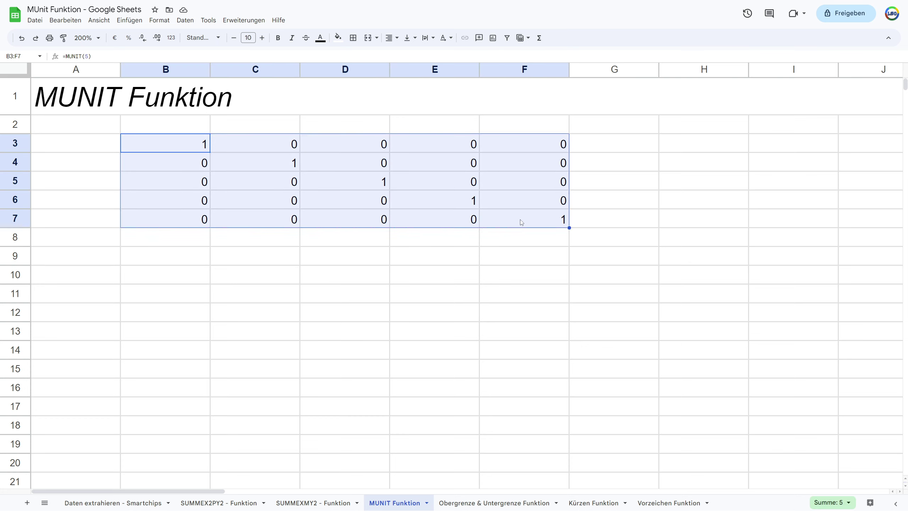
pyautogui.press('Delete')
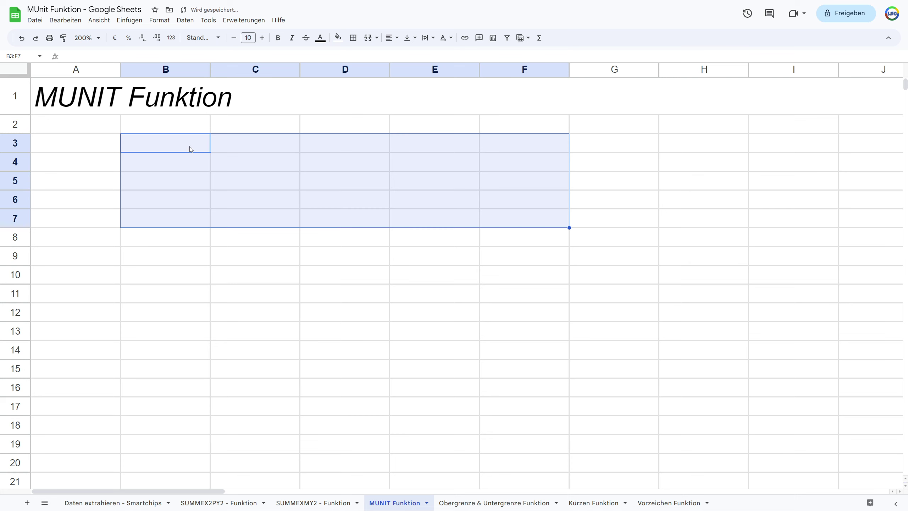
# - Enter =MUNIT(20) in B3 and check the resulting 20×20 identity matrix
pyautogui.doubleClick(190, 147)
pyautogui.write('=MUN')
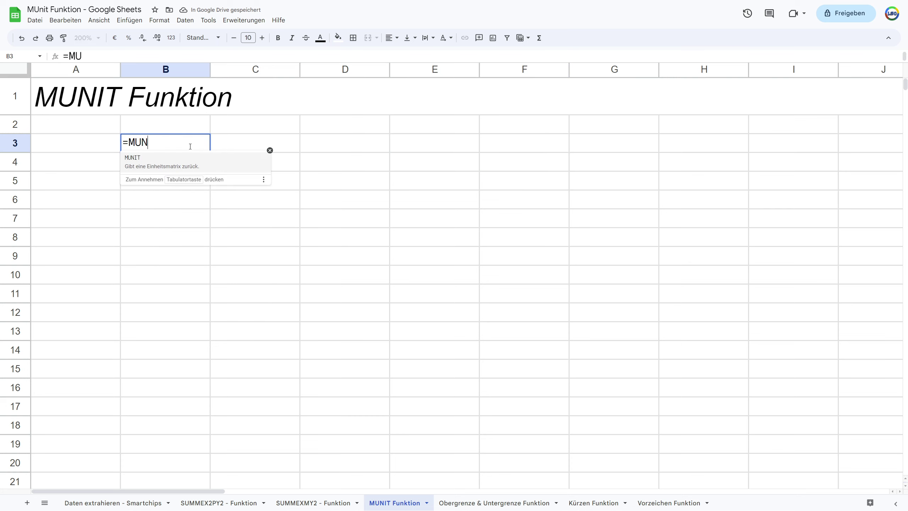
pyautogui.write('IT(')
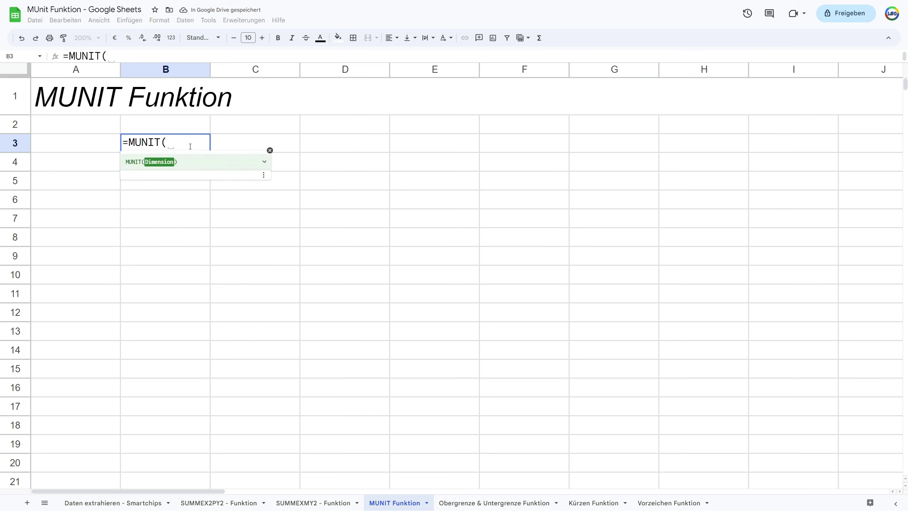
pyautogui.write('20)')
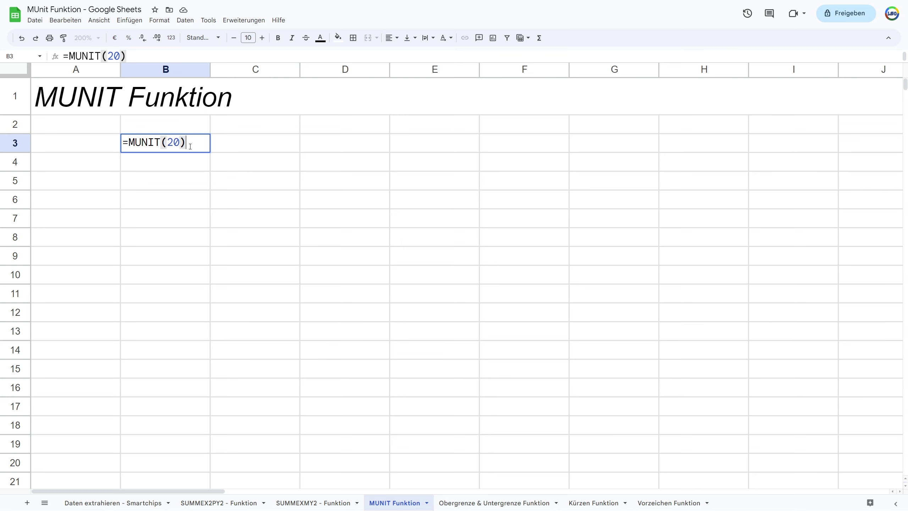
pyautogui.press('Return')
pyautogui.scroll(-1, 490, 231)
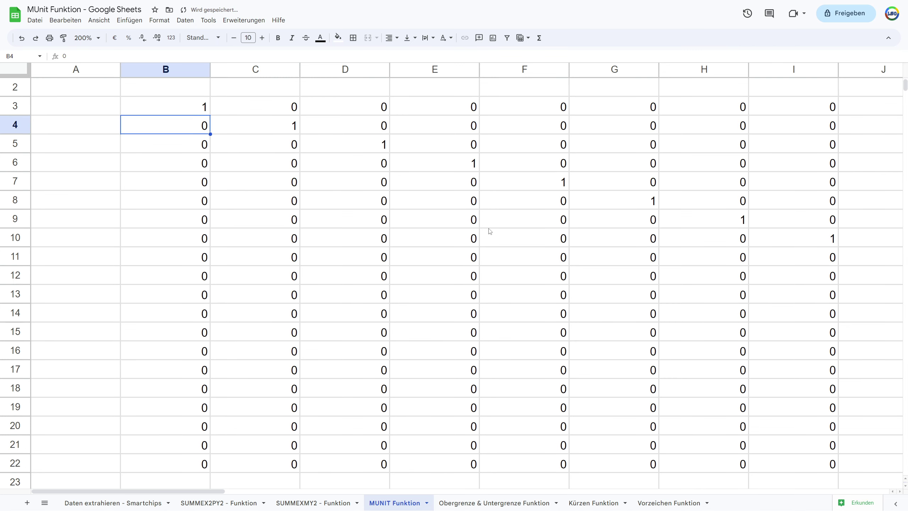
pyautogui.scroll(-1, 490, 231)
pyautogui.scroll(3, 490, 230)
pyautogui.click(204, 143)
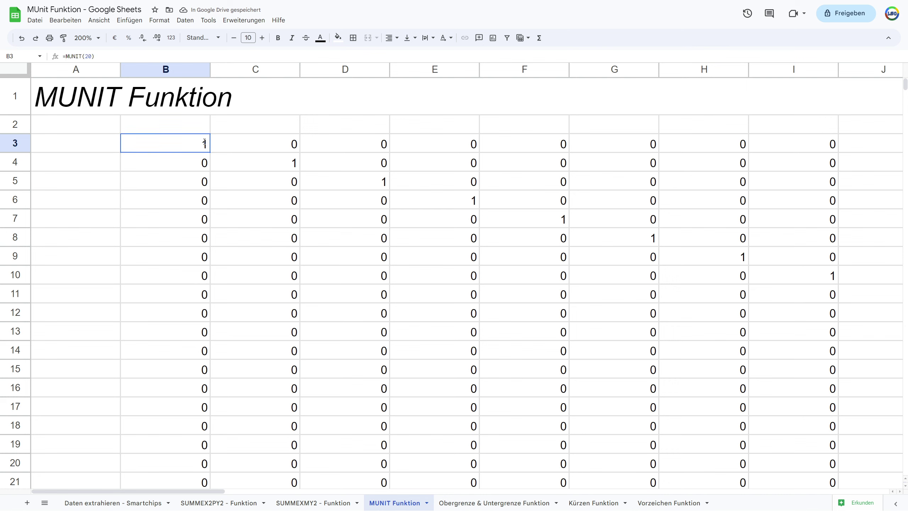
pyautogui.doubleClick(204, 143)
pyautogui.click(220, 147)
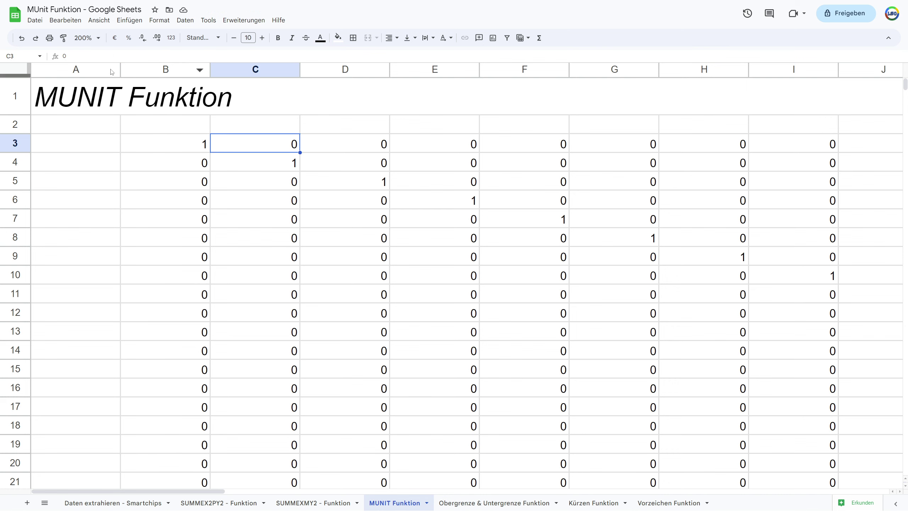
# - Zoom to 75% and change the B3 formula to =MUNIT(50)
pyautogui.click(87, 37)
pyautogui.click(84, 68)
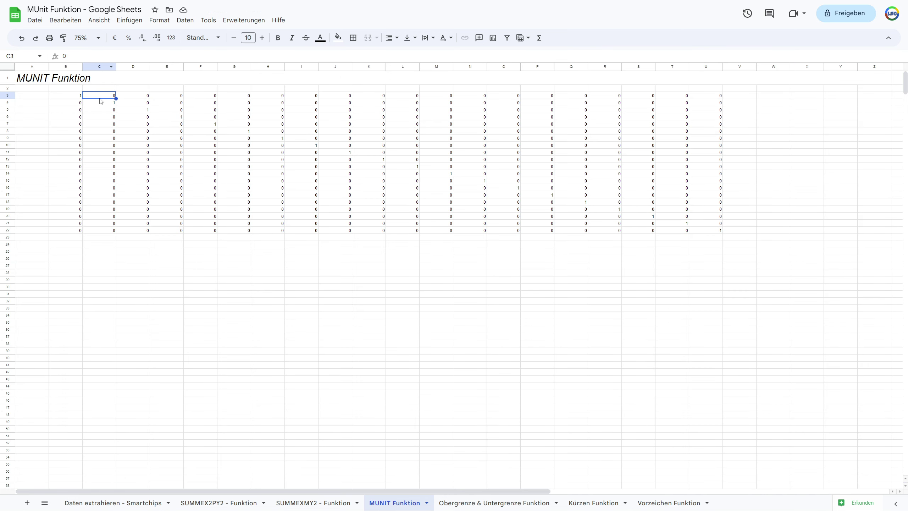
pyautogui.doubleClick(80, 96)
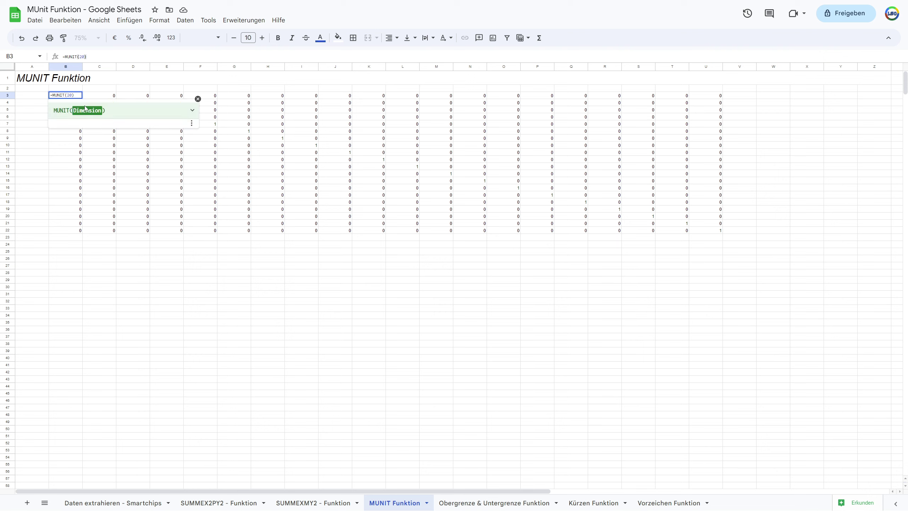
pyautogui.press('BackSpace')
pyautogui.press('BackSpace')
pyautogui.write('50')
pyautogui.press('Return')
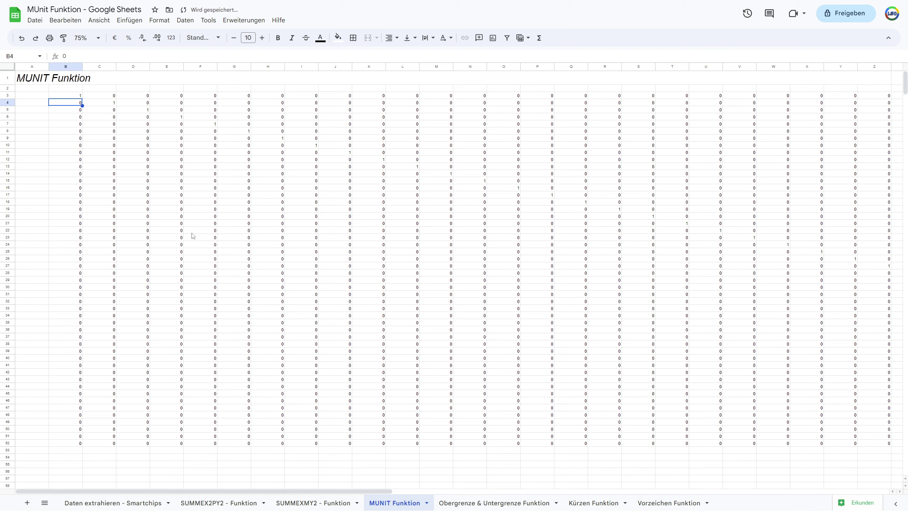
pyautogui.moveTo(276, 491)
pyautogui.mouseDown()
pyautogui.moveTo(751, 502)
pyautogui.moveTo(249, 476)
pyautogui.mouseUp()
# - Zoom back to 200% and change the B3 formula to =MUNIT(5)
pyautogui.click(86, 37)
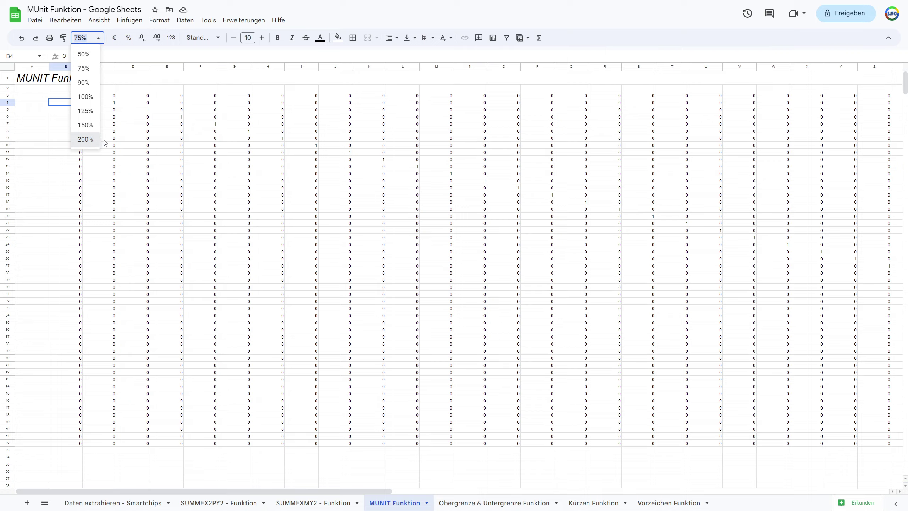
pyautogui.click(89, 139)
pyautogui.doubleClick(181, 142)
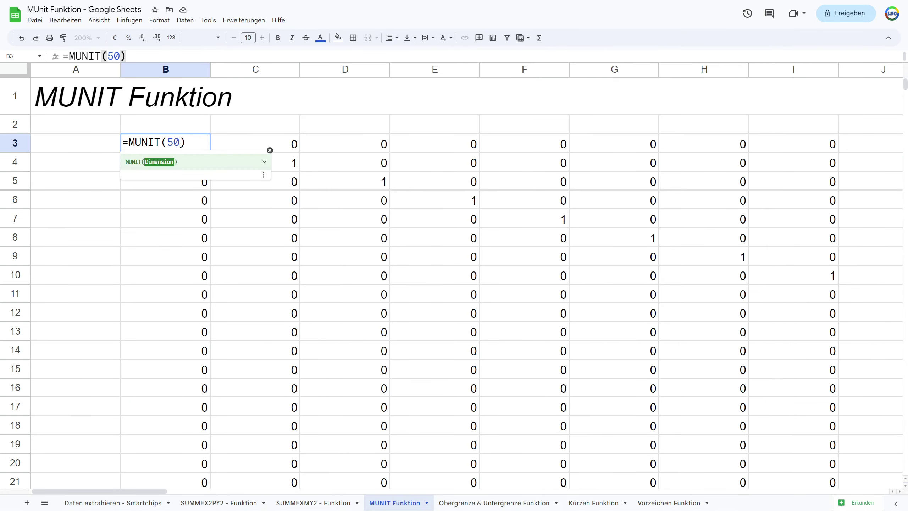
pyautogui.press('BackSpace')
pyautogui.press('Return')
pyautogui.click(256, 275)
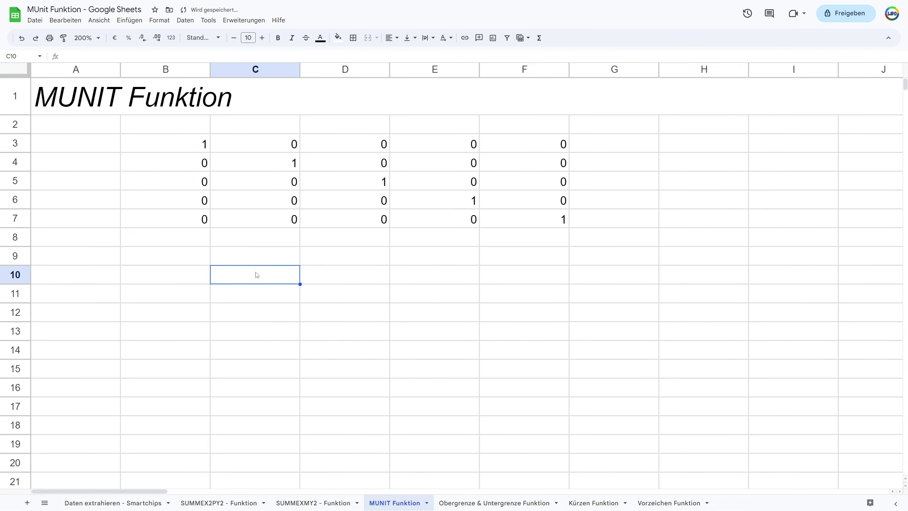